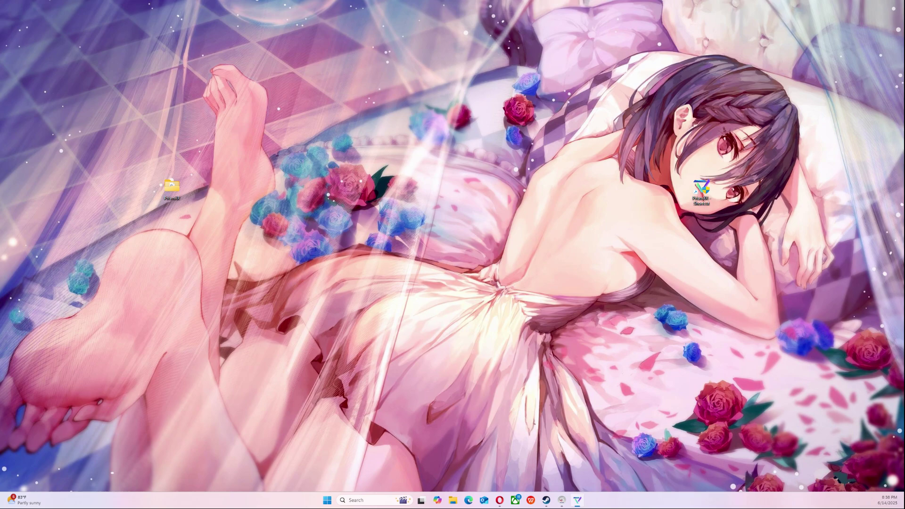
# - Move the PrismXR window toward the middle of the desktop and start the Puppis S1 connection
pyautogui.moveTo(627, 160); pyautogui.dragTo(606, 203)
pyautogui.moveTo(493, 191); pyautogui.dragTo(482, 182)
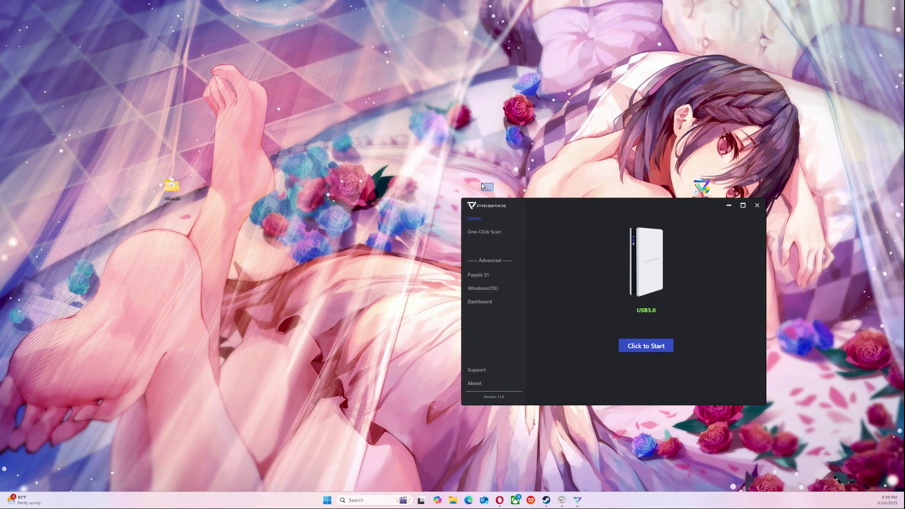
pyautogui.moveTo(616, 211); pyautogui.dragTo(418, 130)
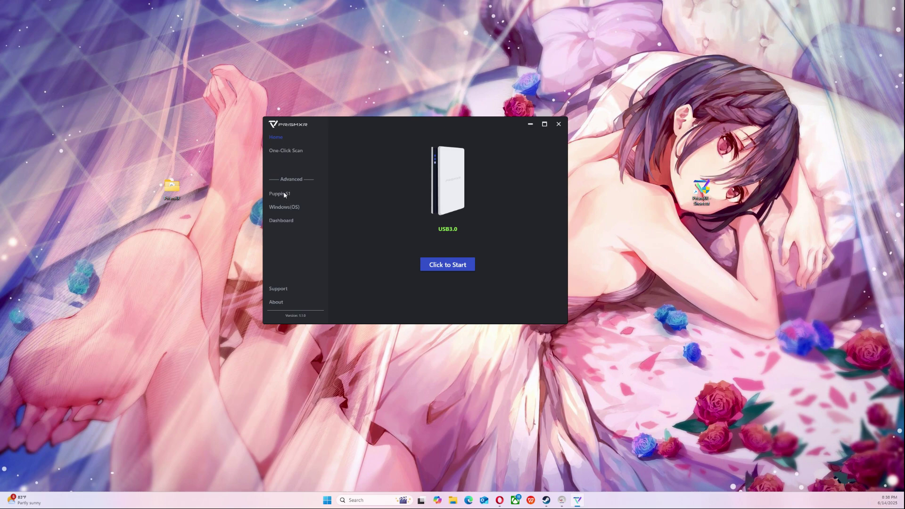
pyautogui.click(432, 264)
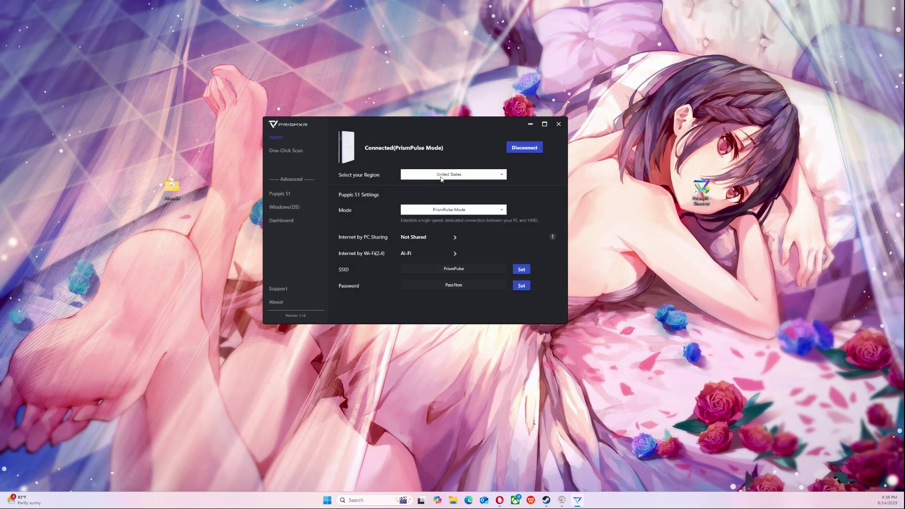
# - Review the Puppis S1 mode, SSID and password settings, and open the interface list in the Windows(OS) network settings
pyautogui.click(465, 211)
pyautogui.click(466, 211)
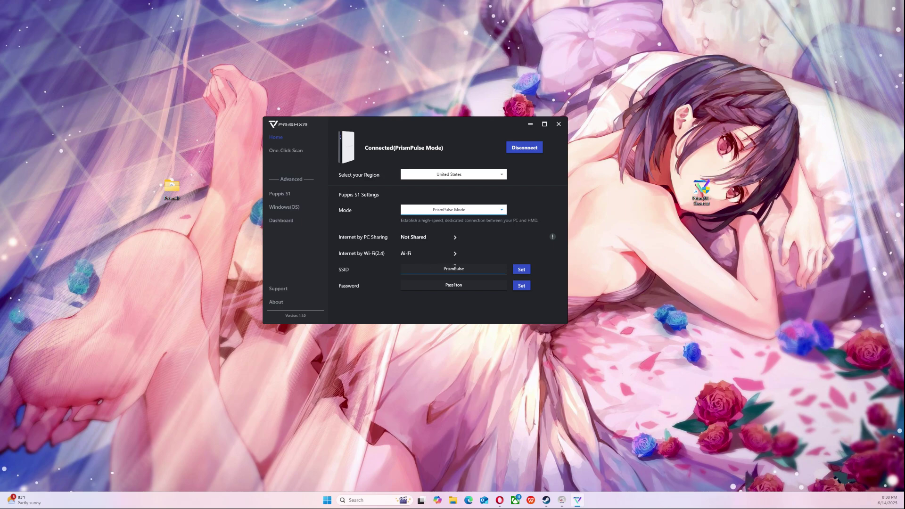
pyautogui.click(459, 286)
pyautogui.click(453, 268)
pyautogui.click(333, 239)
pyautogui.click(284, 207)
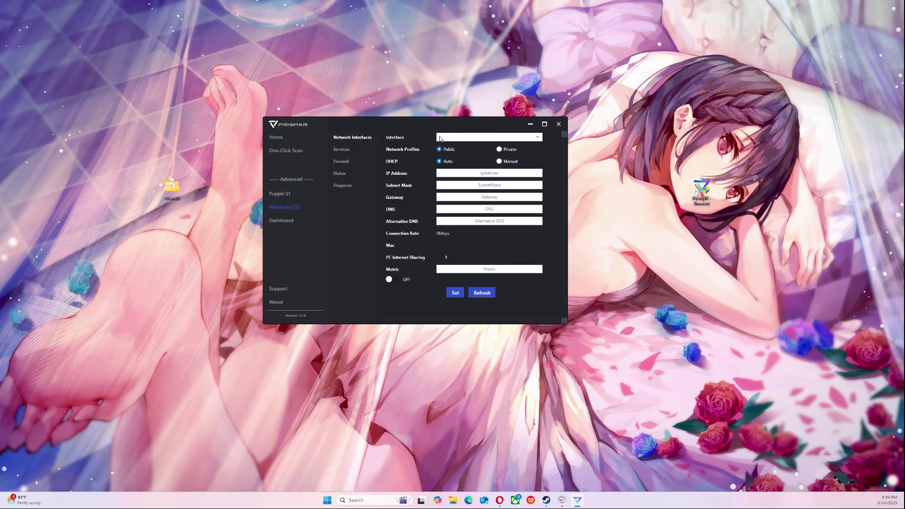
pyautogui.click(537, 137)
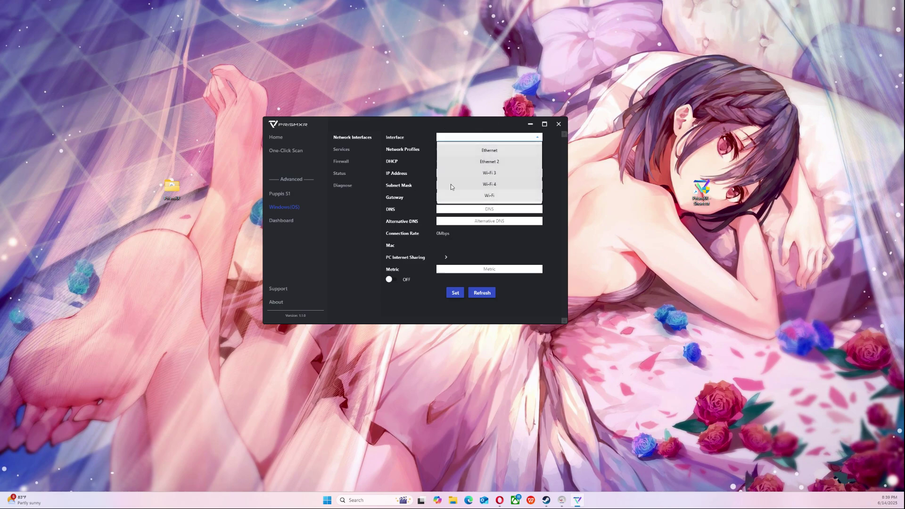
# - Search Windows for "networ" and open Control Panel from the results
pyautogui.rightClick(453, 500)
pyautogui.click(391, 502)
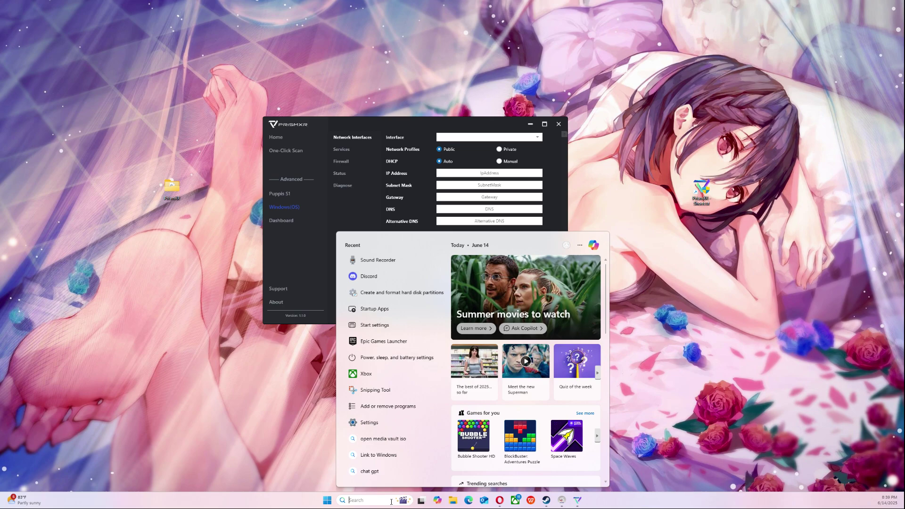
pyautogui.write('sett')
pyautogui.press('BackSpace')
pyautogui.press('BackSpace')
pyautogui.press('BackSpace')
pyautogui.press('BackSpace')
pyautogui.write('netwo')
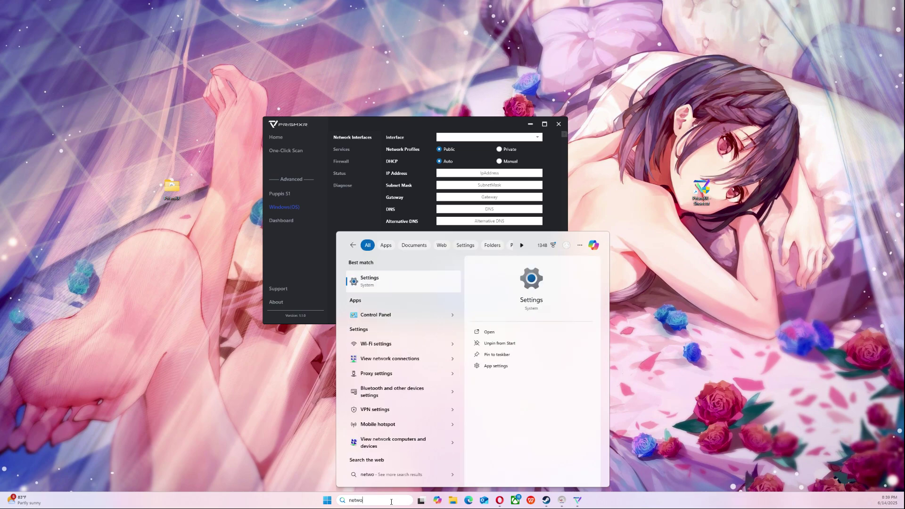
pyautogui.write('r')
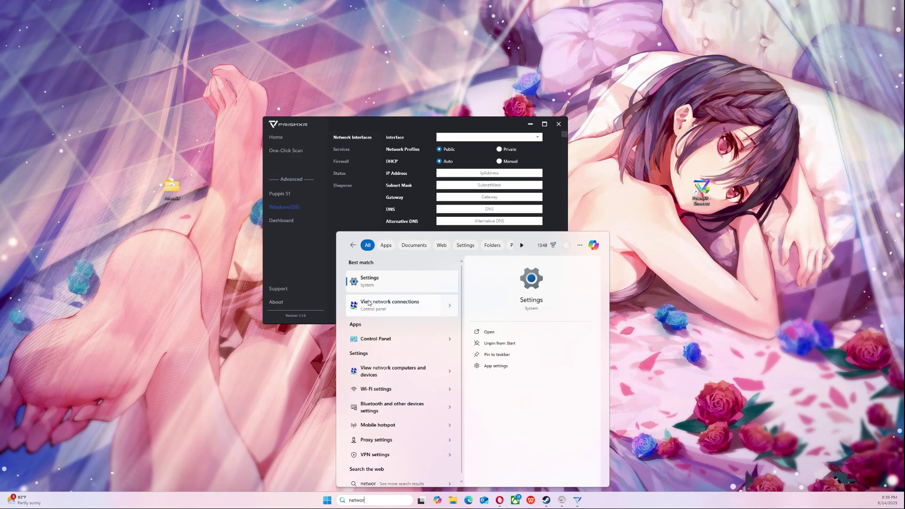
pyautogui.click(372, 339)
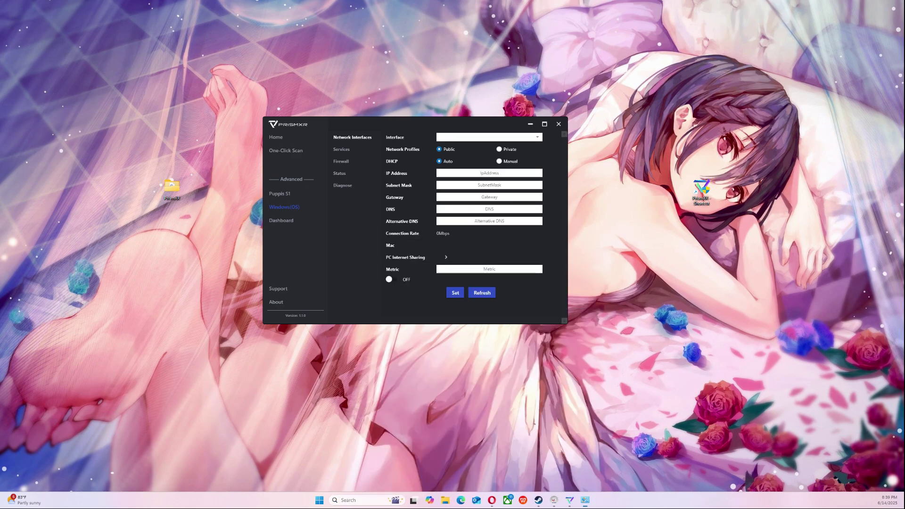
# - Open the adapter settings from Network and Sharing Center to show the PC's network connections
pyautogui.moveTo(553, 80); pyautogui.dragTo(680, 171)
pyautogui.click(527, 258)
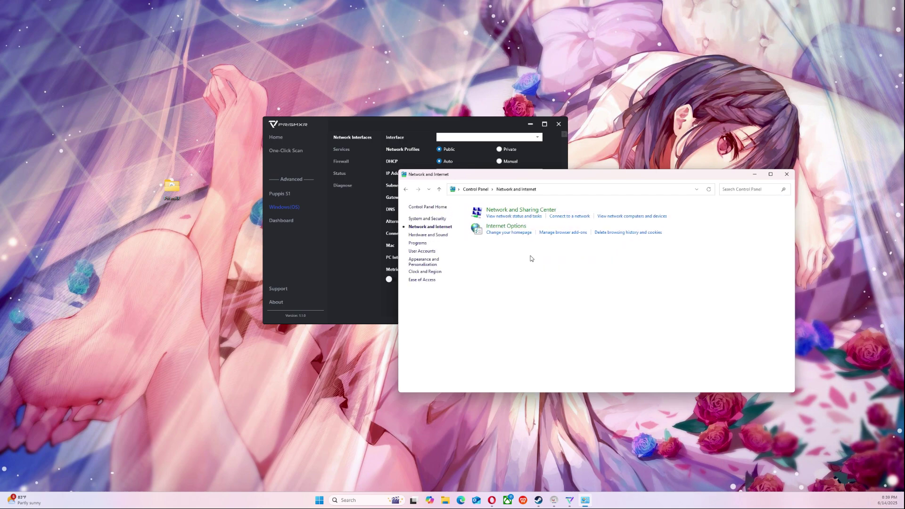
pyautogui.click(493, 213)
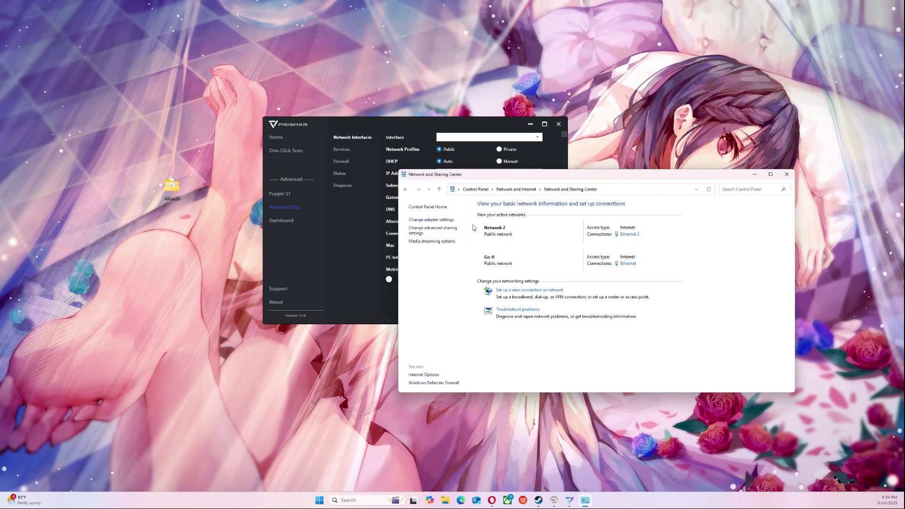
pyautogui.click(441, 220)
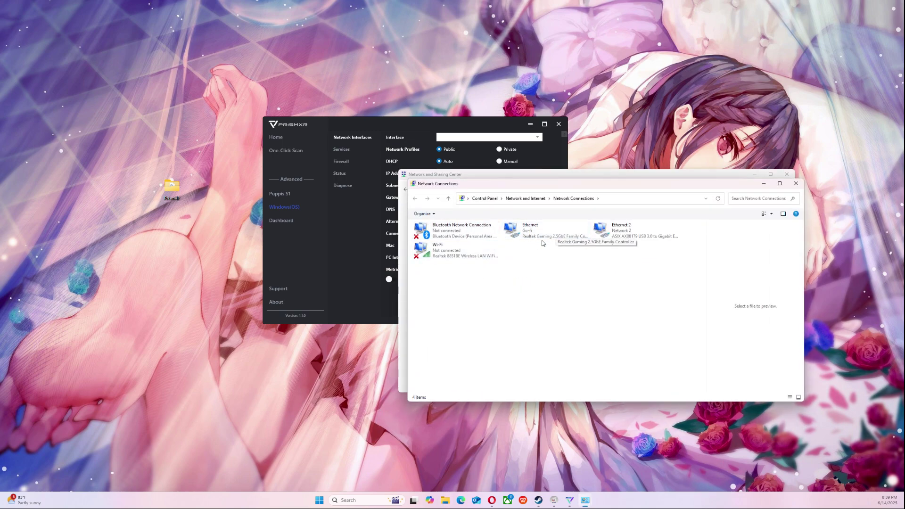
# - Return to PrismXR, choose Ethernet as the interface and set its network profile to Private
pyautogui.click(396, 137)
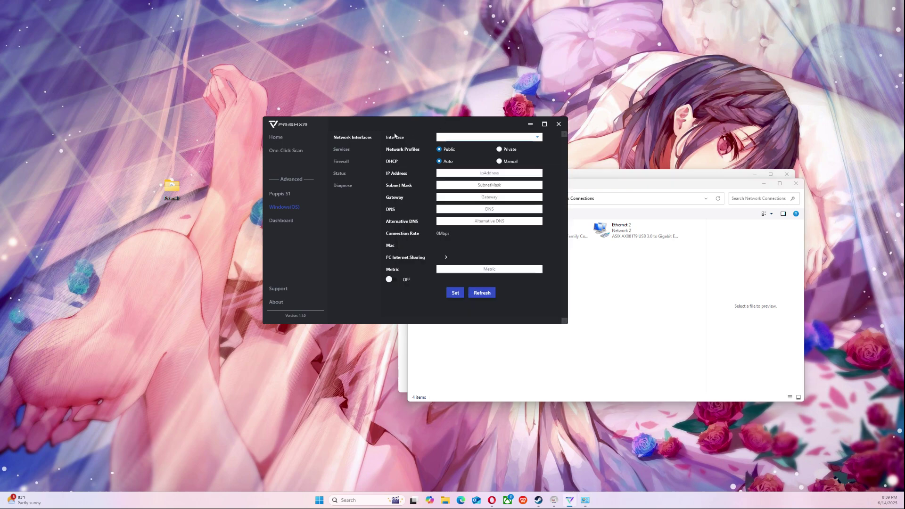
pyautogui.click(479, 142)
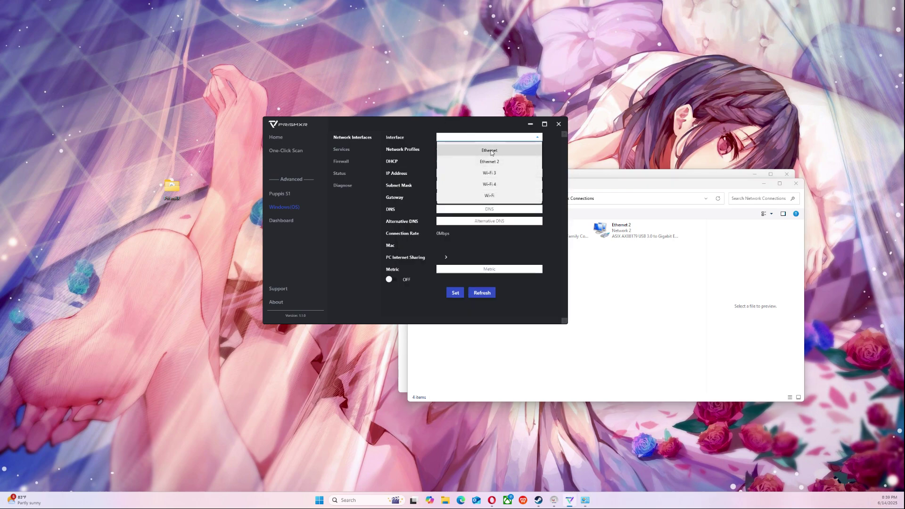
pyautogui.click(479, 150)
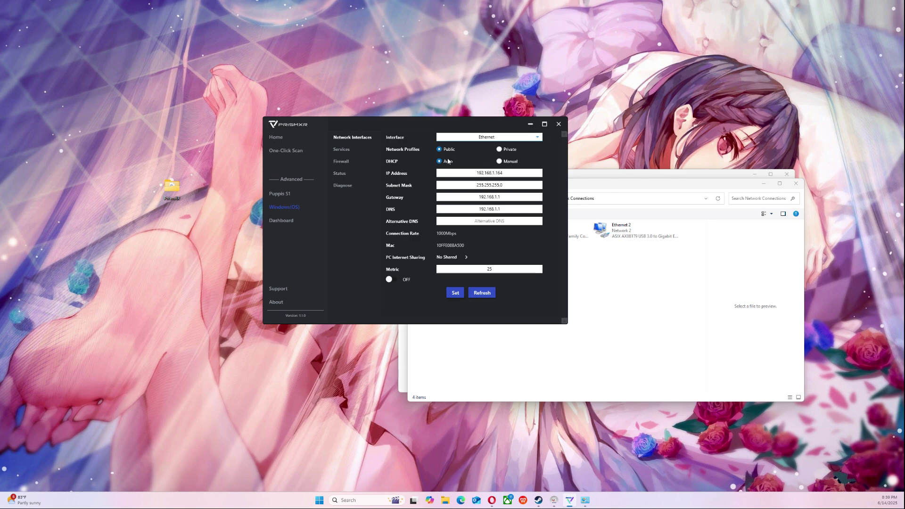
pyautogui.click(499, 150)
# - Pick Ethernet and Ethernet 2 in the PC Internet sharing settings and close them with sharing still off
pyautogui.click(464, 258)
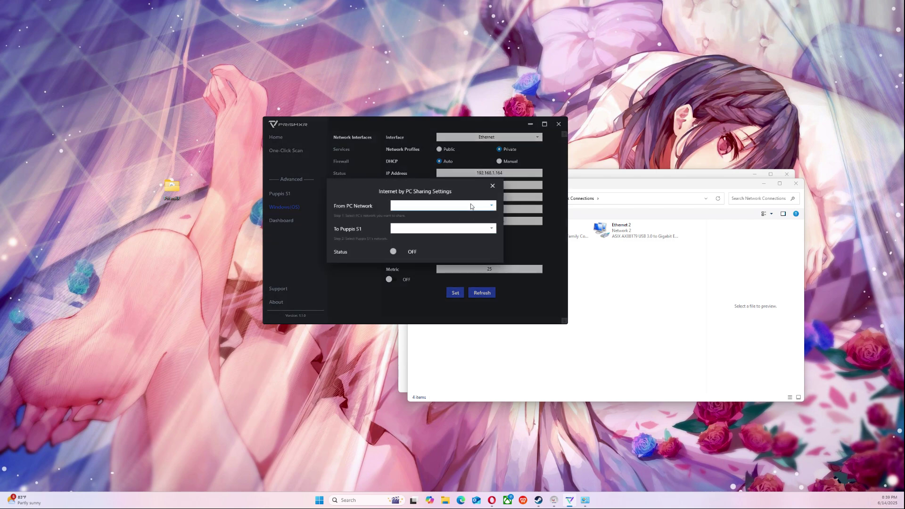
pyautogui.click(470, 208)
pyautogui.click(447, 221)
pyautogui.click(447, 224)
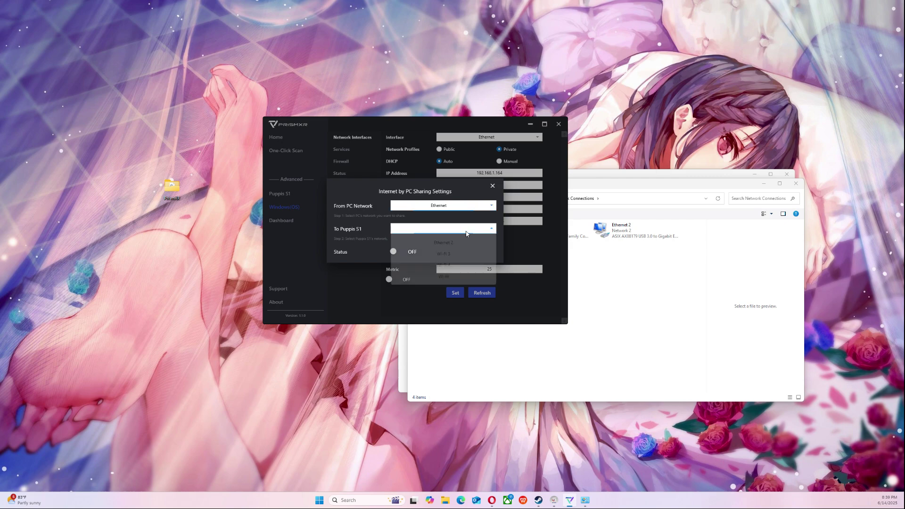
pyautogui.click(413, 254)
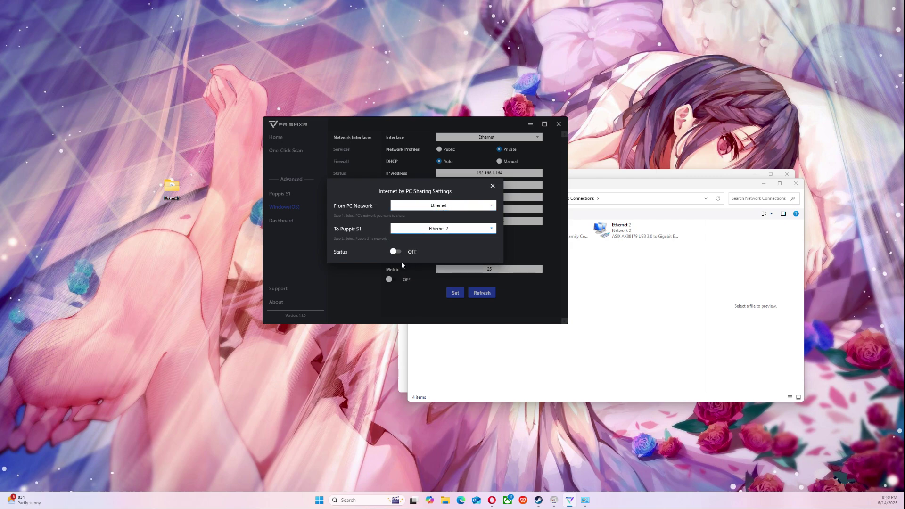
pyautogui.click(493, 187)
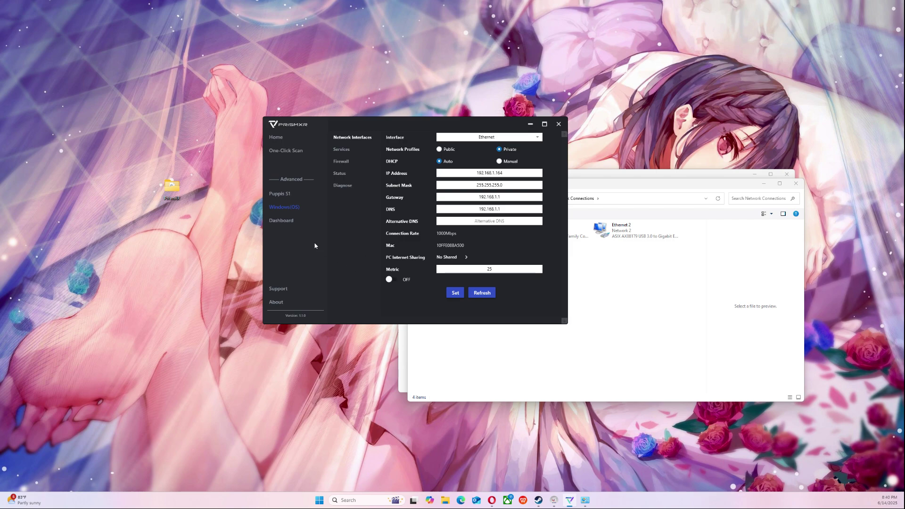
# - Examine the Services, Firewall, Status and Diagnose pages of the Windows(OS) settings and return to Network Interfaces
pyautogui.click(344, 151)
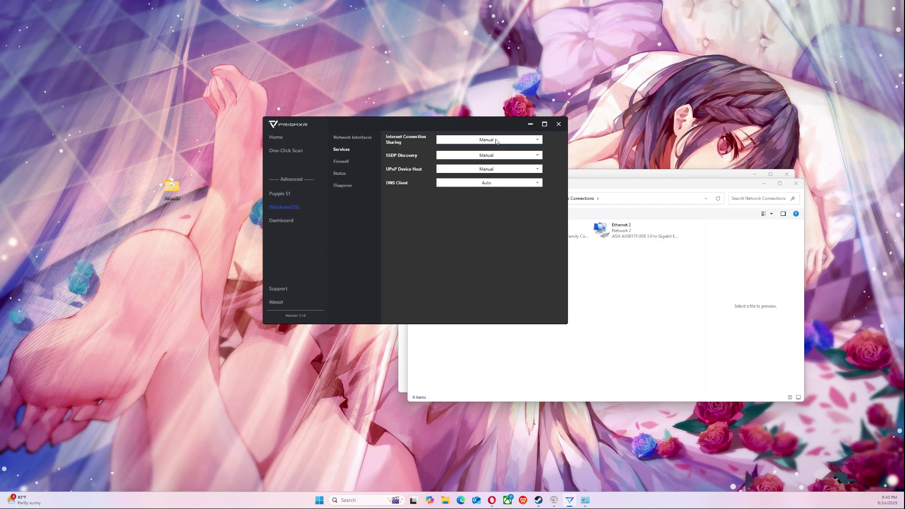
pyautogui.click(342, 138)
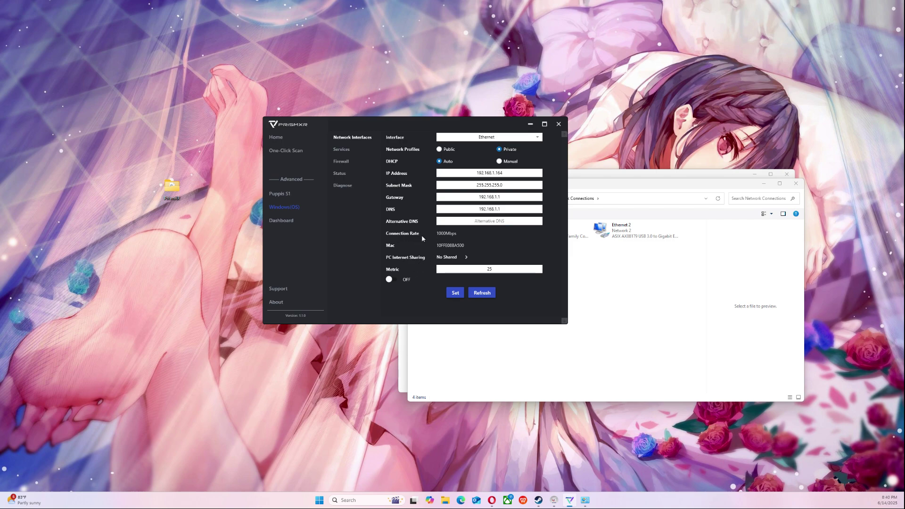
pyautogui.click(344, 150)
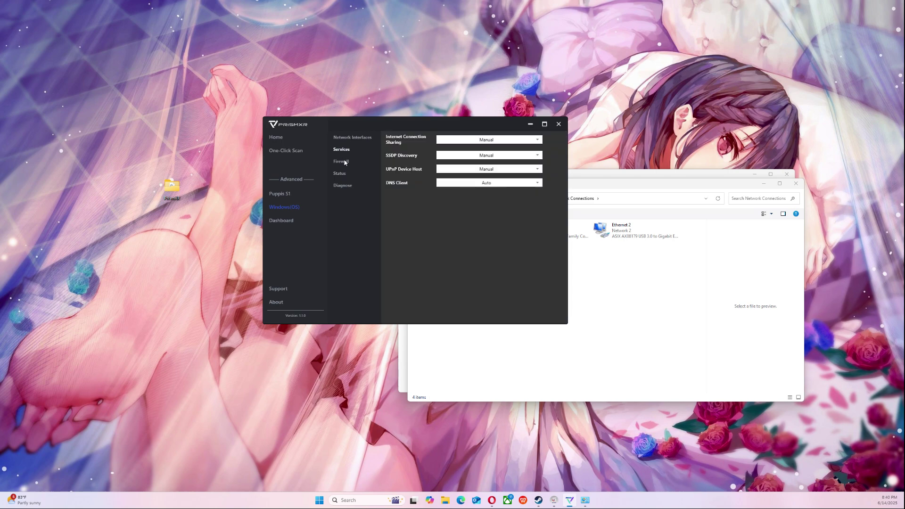
pyautogui.click(346, 162)
pyautogui.click(342, 176)
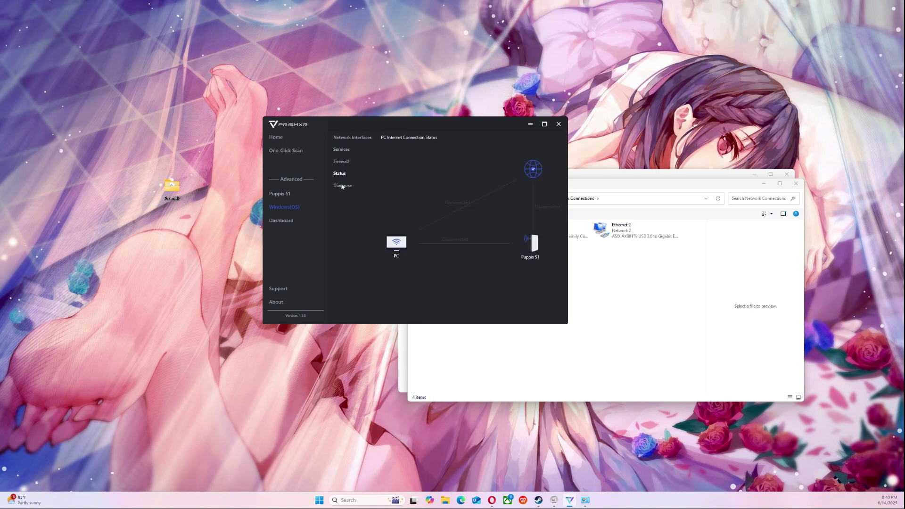
pyautogui.click(342, 186)
pyautogui.click(342, 162)
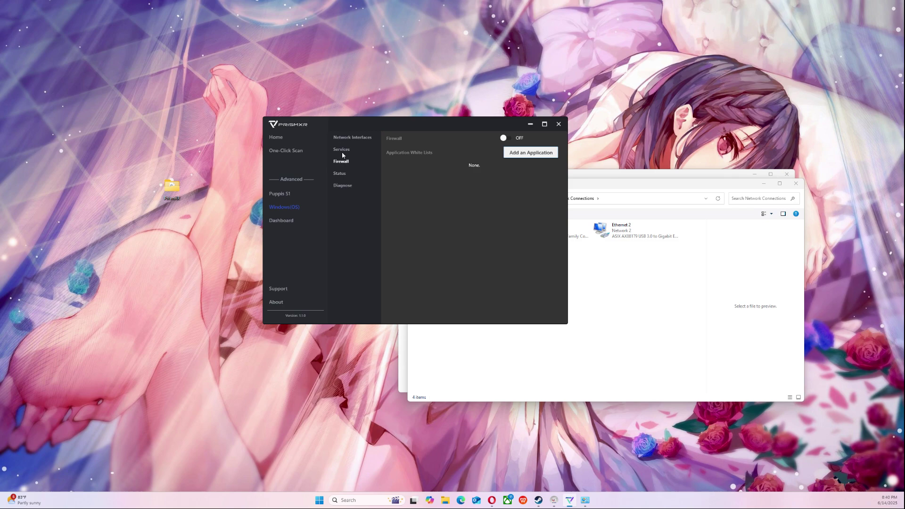
pyautogui.click(344, 151)
pyautogui.click(346, 140)
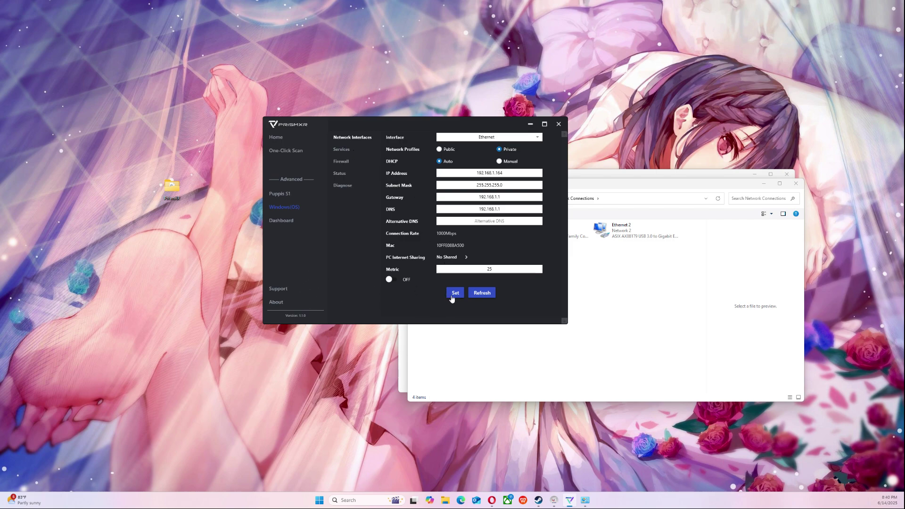
# - Set PC Internet sharing to run from the Ethernet network to Ethernet 2 for the Puppis S1
pyautogui.click(464, 257)
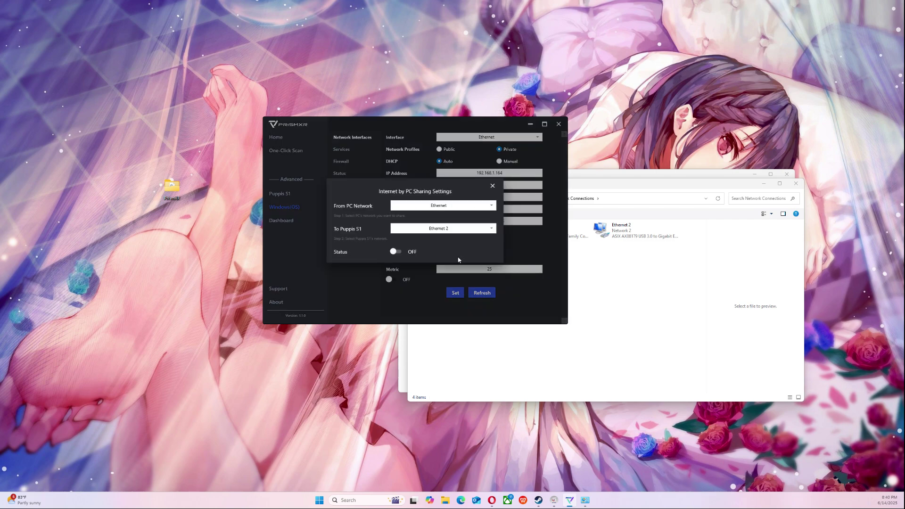
pyautogui.click(460, 205)
pyautogui.click(443, 221)
pyautogui.click(463, 208)
pyautogui.click(448, 220)
pyautogui.click(455, 231)
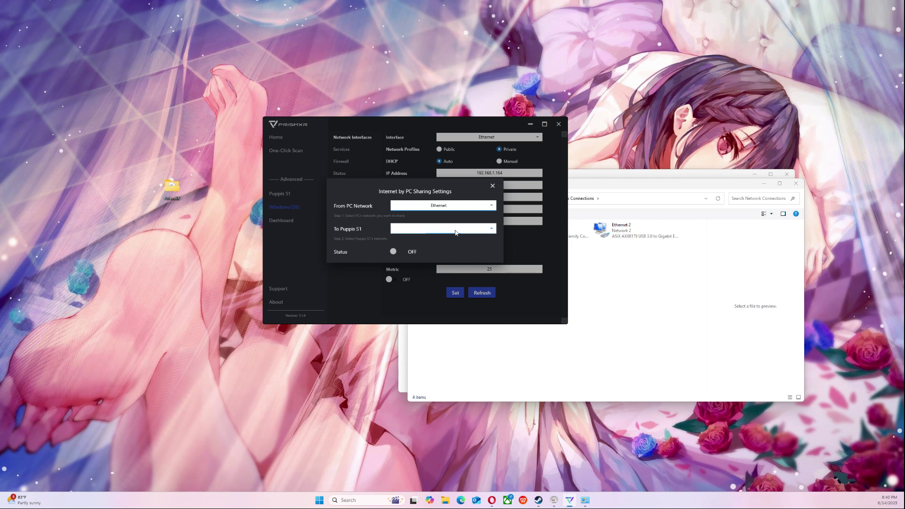
pyautogui.click(443, 243)
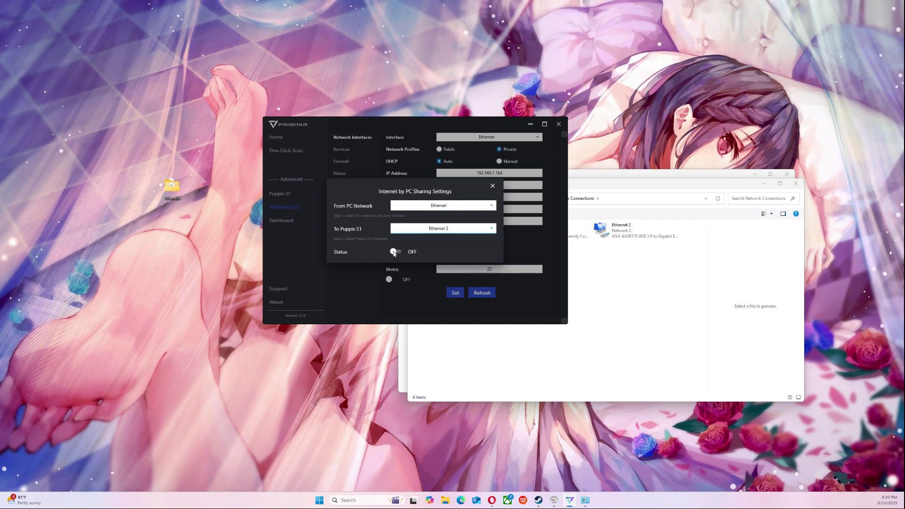
# - Turn on PC Internet sharing, close its settings and apply the Ethernet interface configuration
pyautogui.click(394, 252)
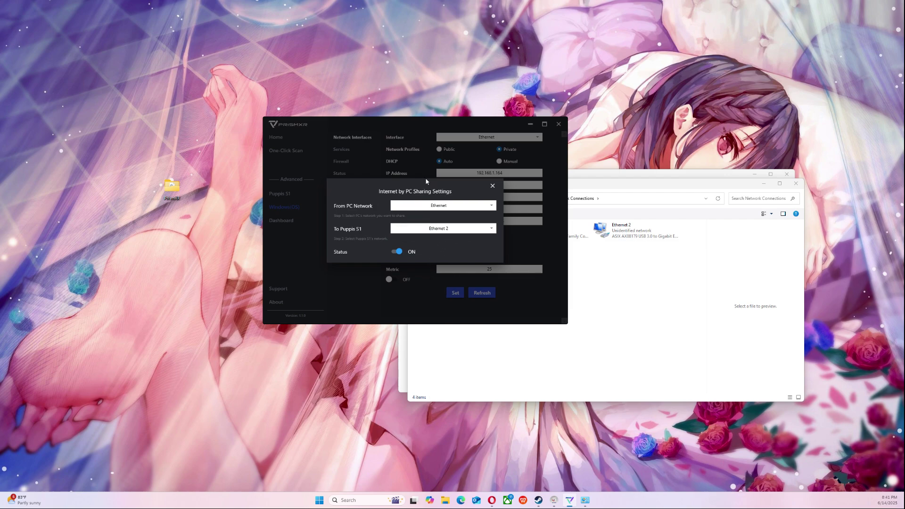
pyautogui.click(493, 187)
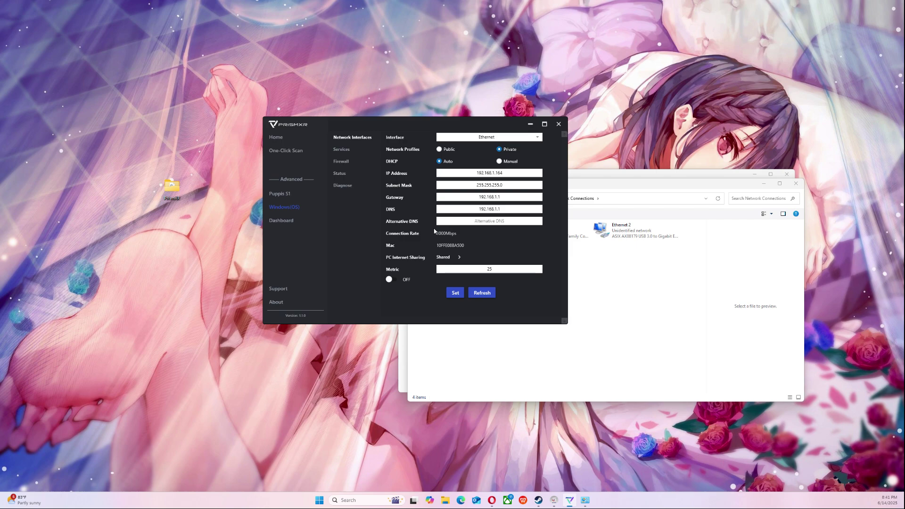
pyautogui.click(450, 293)
# - Check the status of the Ethernet adapters in Network Connections and return to PrismXR
pyautogui.click(342, 149)
pyautogui.click(638, 257)
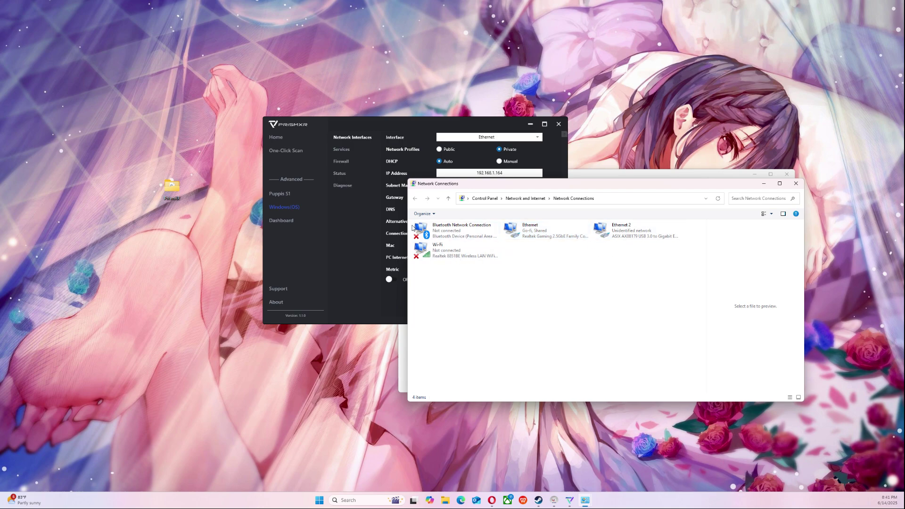
pyautogui.click(367, 122)
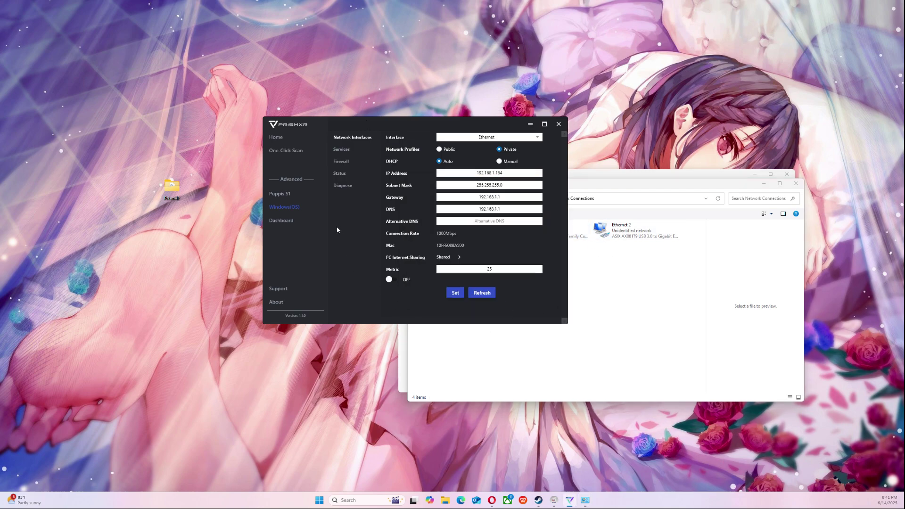